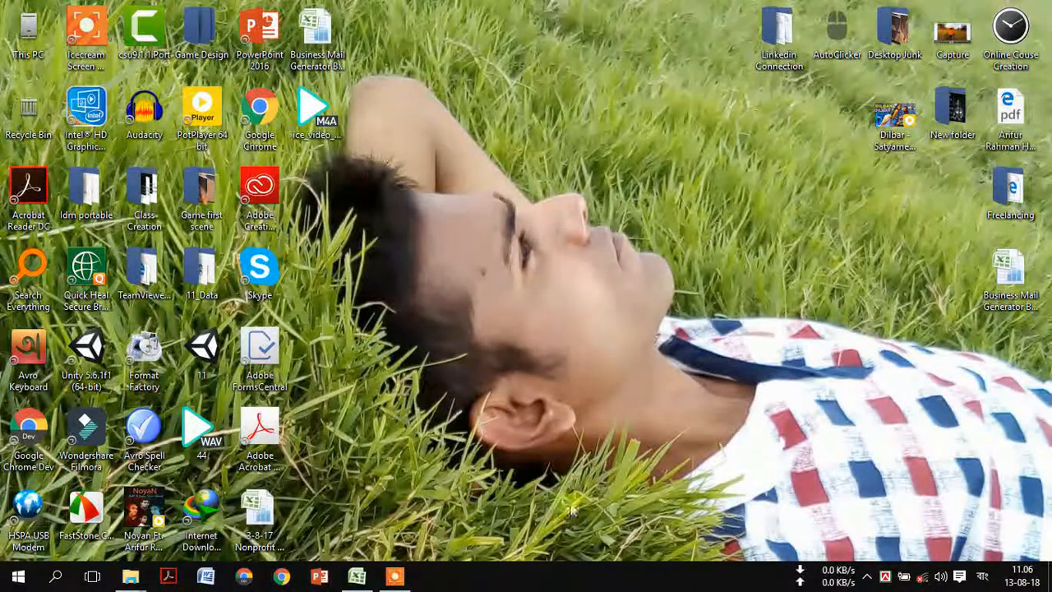
Open the Nonprofit Organization contact list workbook and copy the contact's first name from cell C2.
left_click(357, 578)
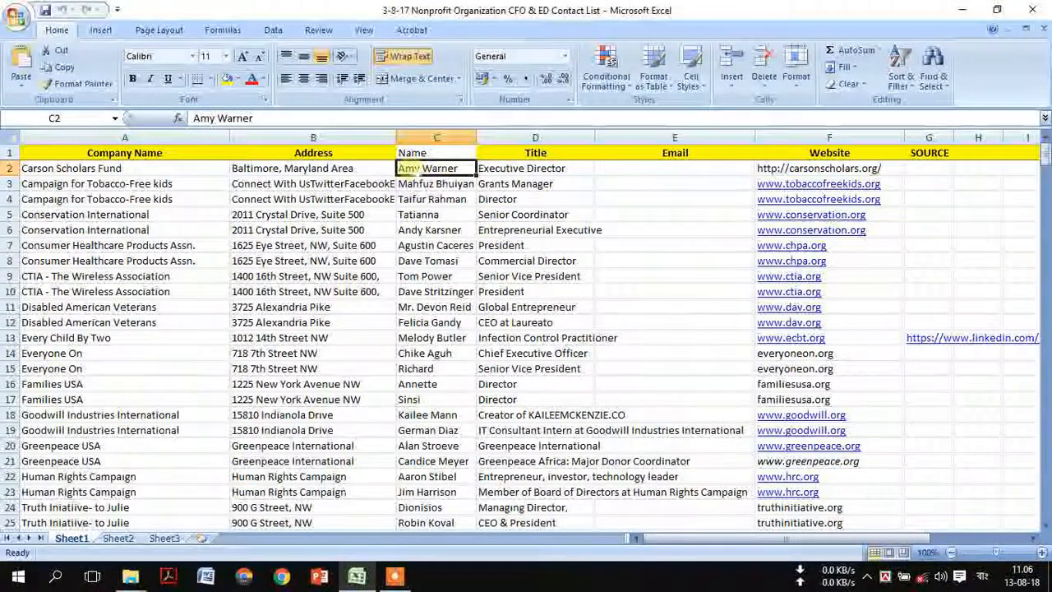
double_click(417, 169)
left_click_drag(420, 168, 398, 169)
key("ctrl+c")
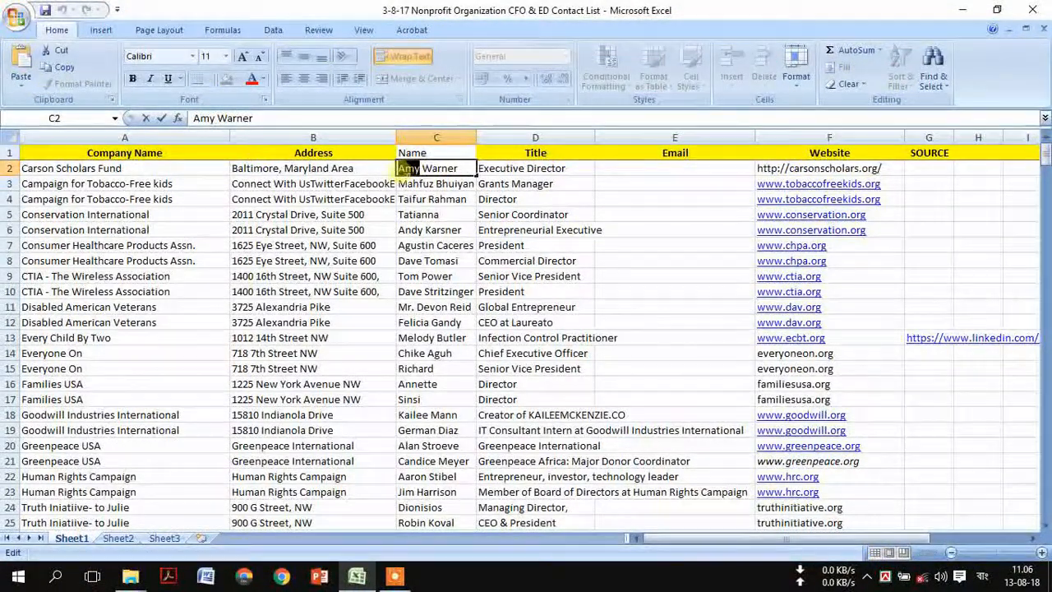
right_click(426, 172)
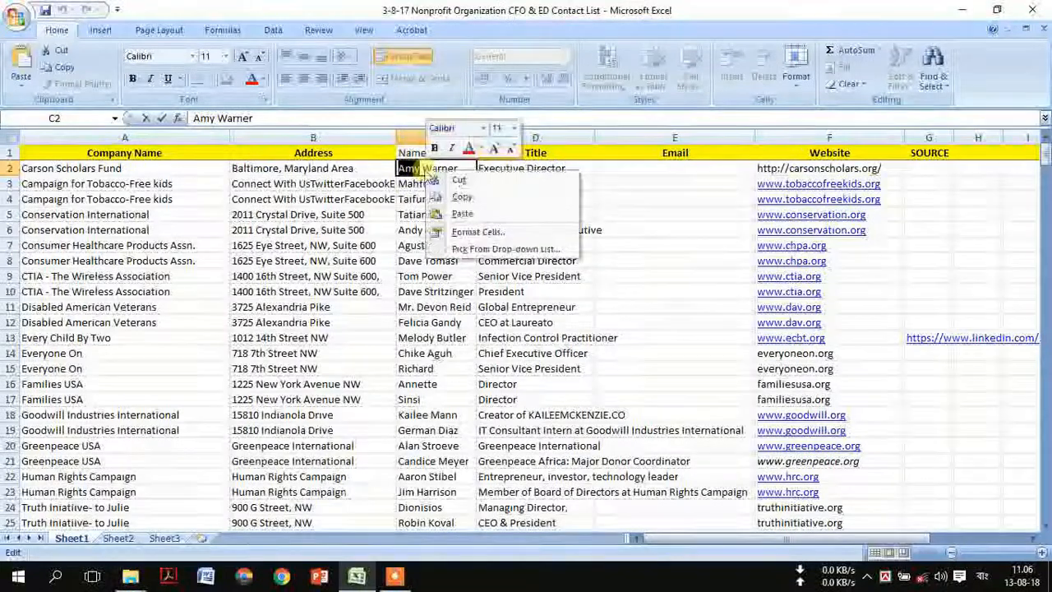
left_click(460, 197)
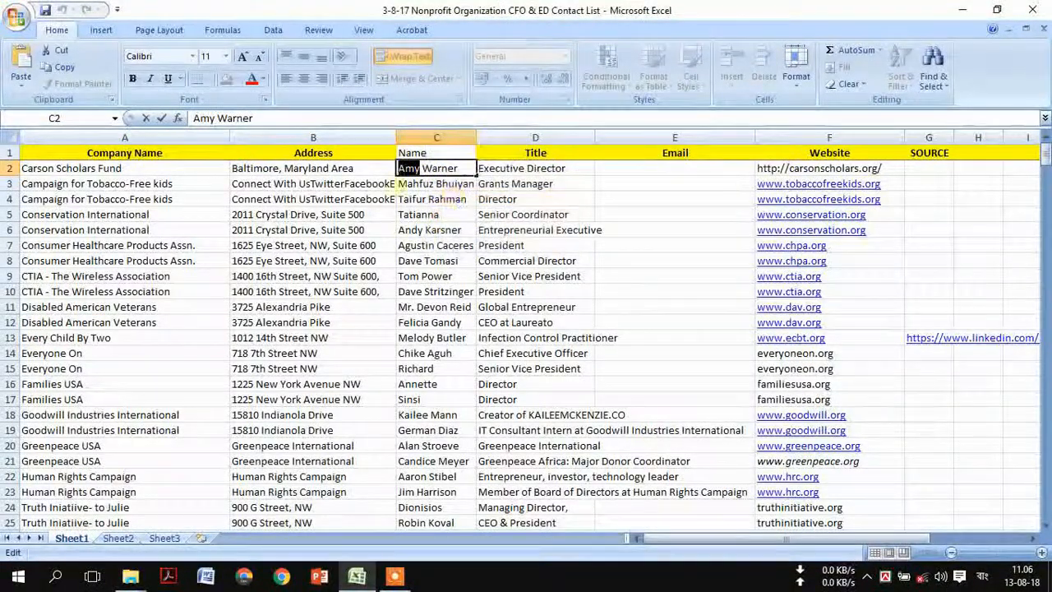
Open the Business Mail Generator workbook from the desktop and paste the copied first name into cell A2 under First Name.
left_click(962, 10)
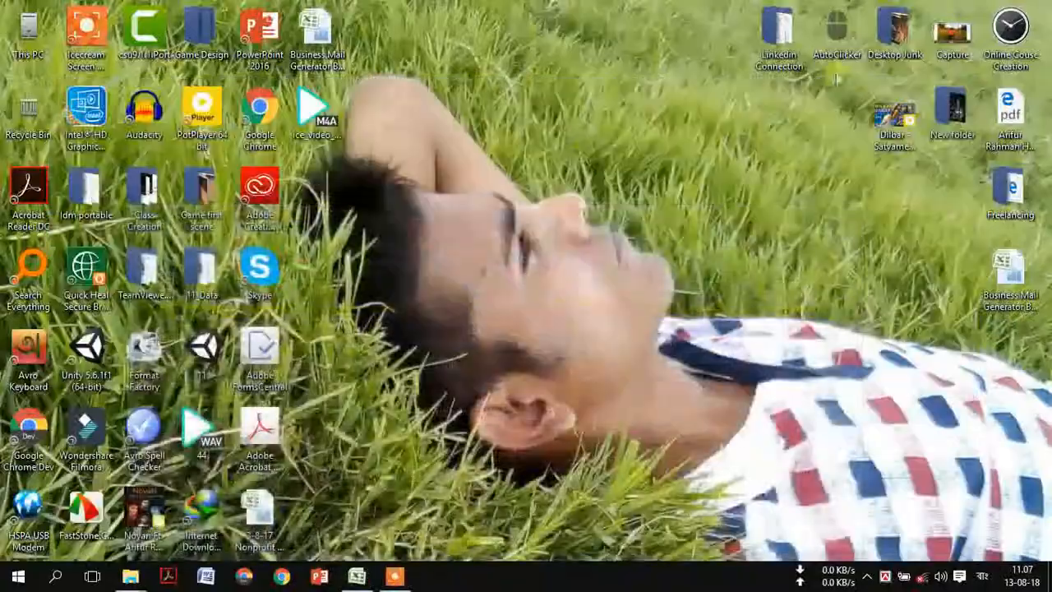
double_click(320, 49)
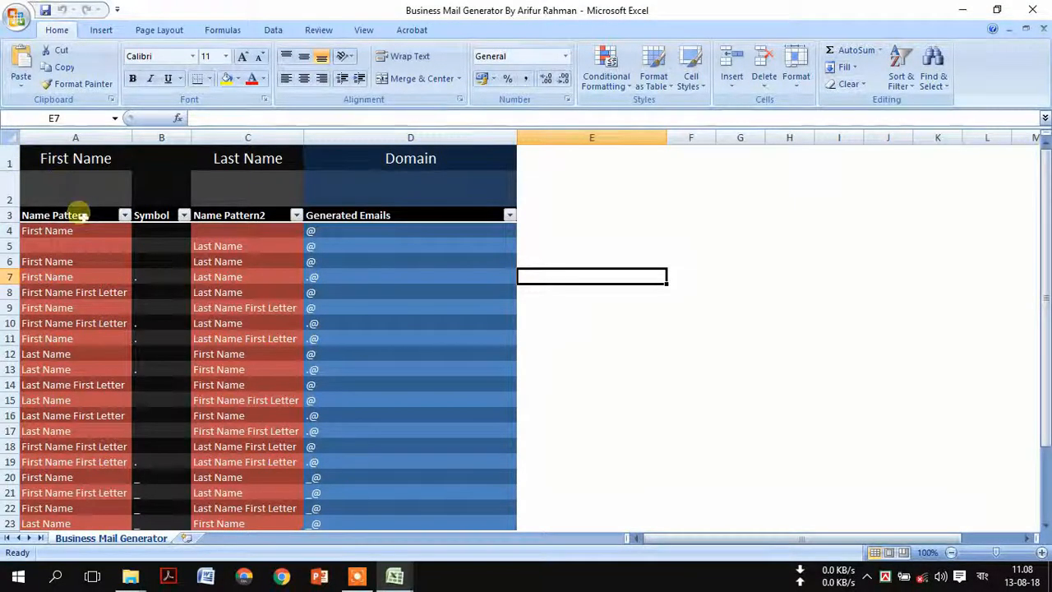
left_click(82, 183)
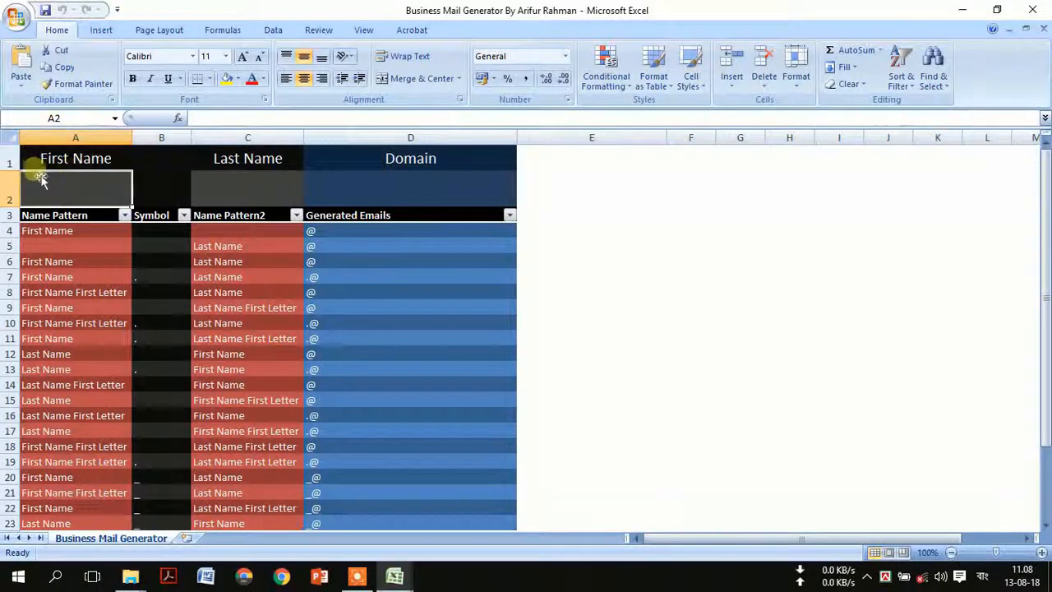
right_click(54, 189)
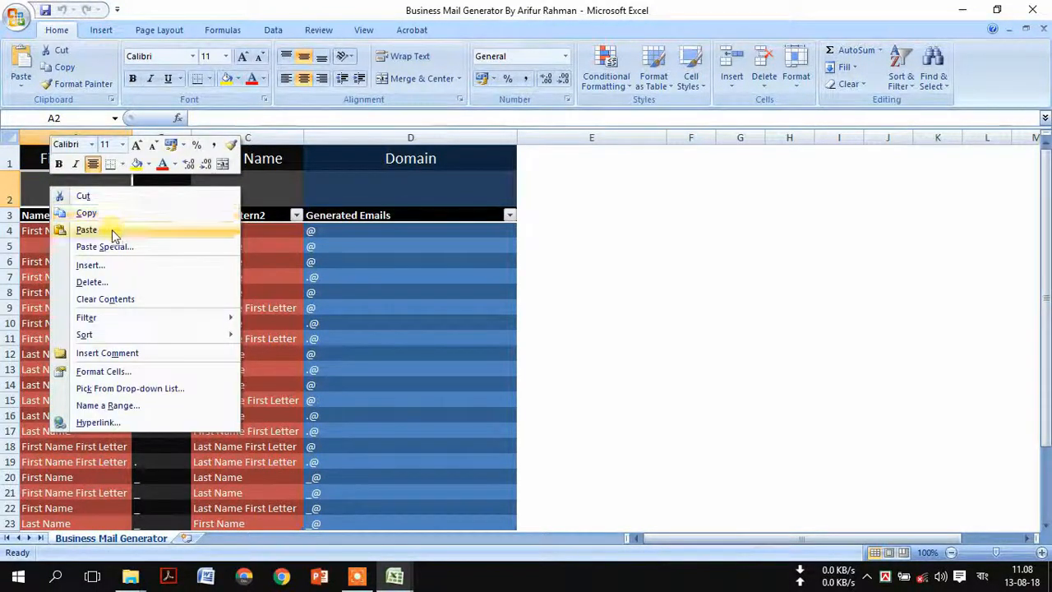
left_click(82, 229)
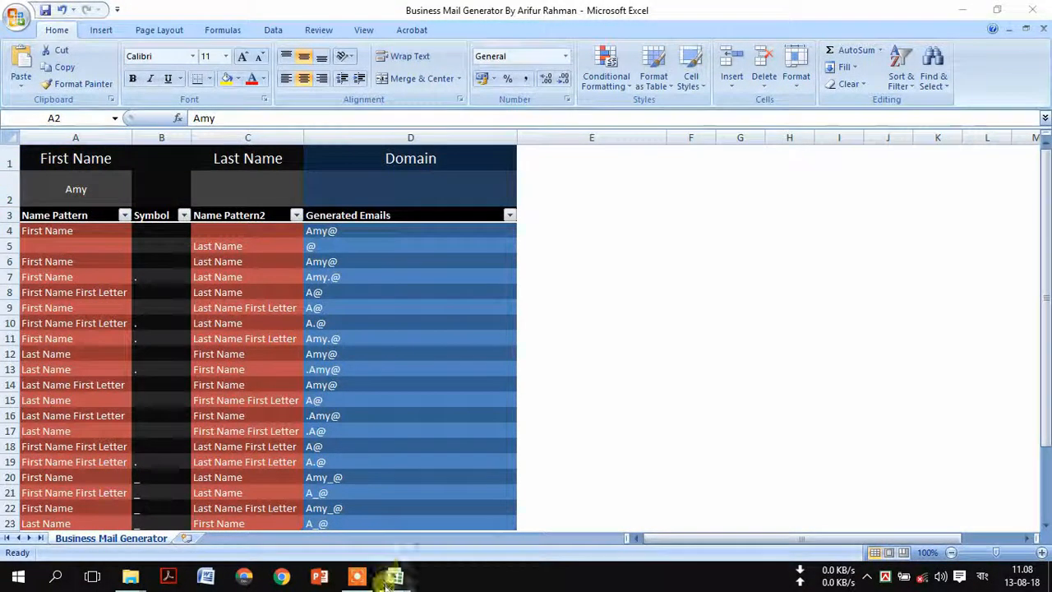
Return to the contact list workbook and copy only the contact's last name from cell C2.
mouse_move(394, 575)
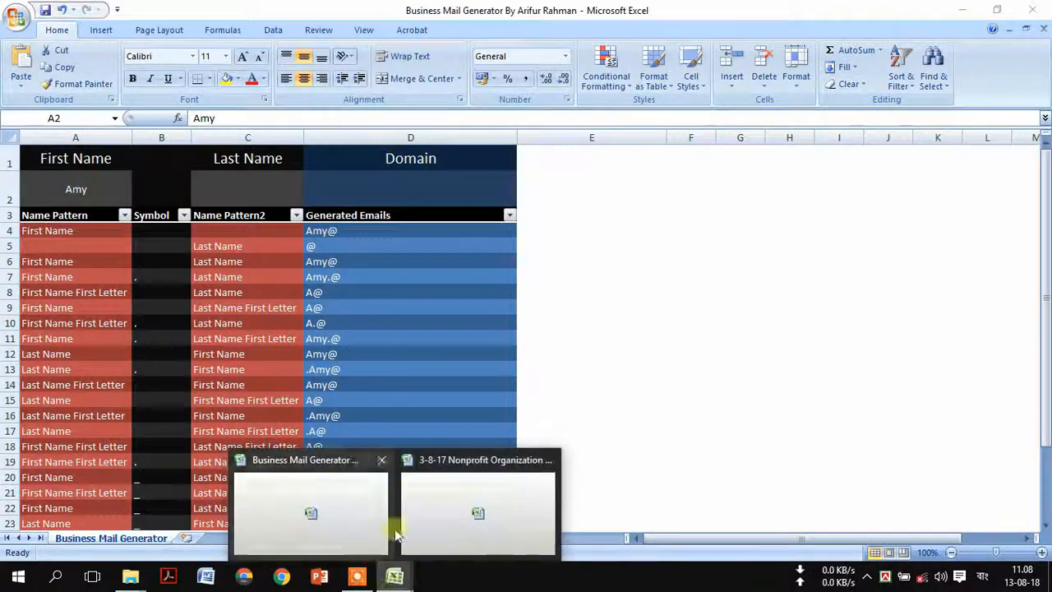
left_click(465, 503)
double_click(438, 167)
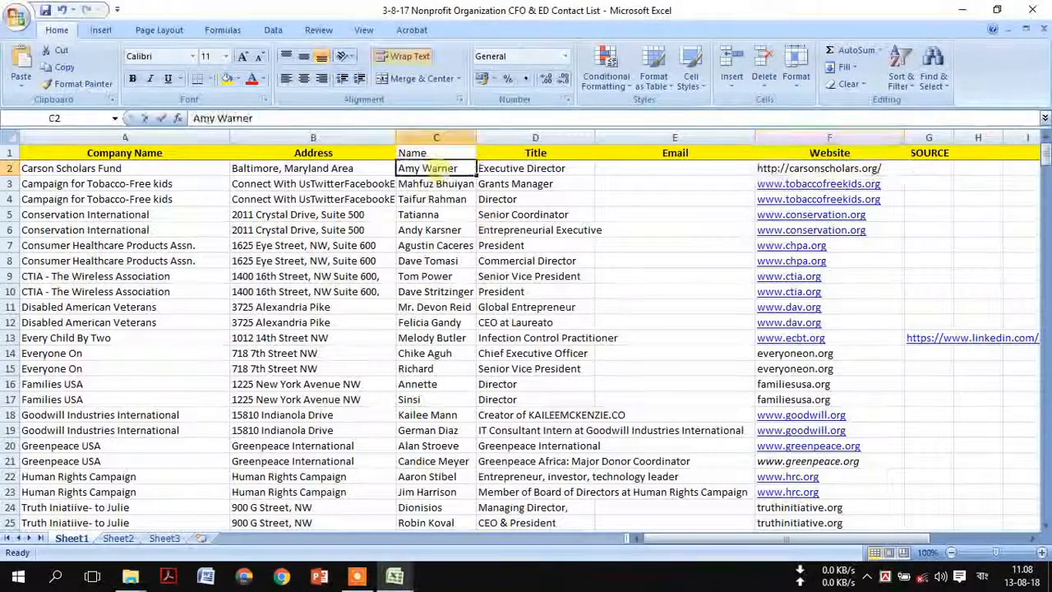
double_click(444, 168)
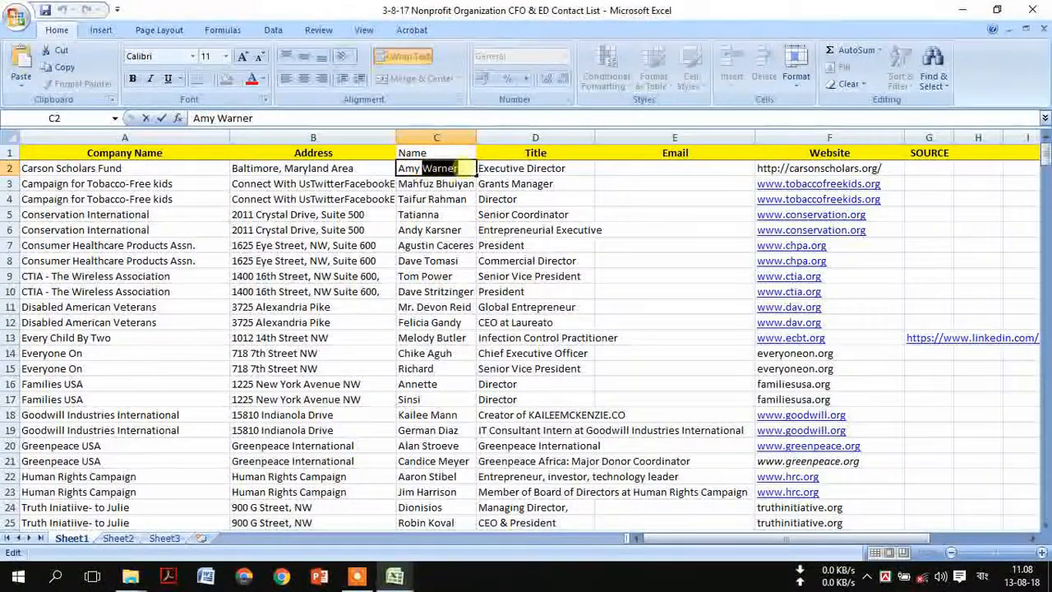
right_click(453, 169)
left_click(490, 195)
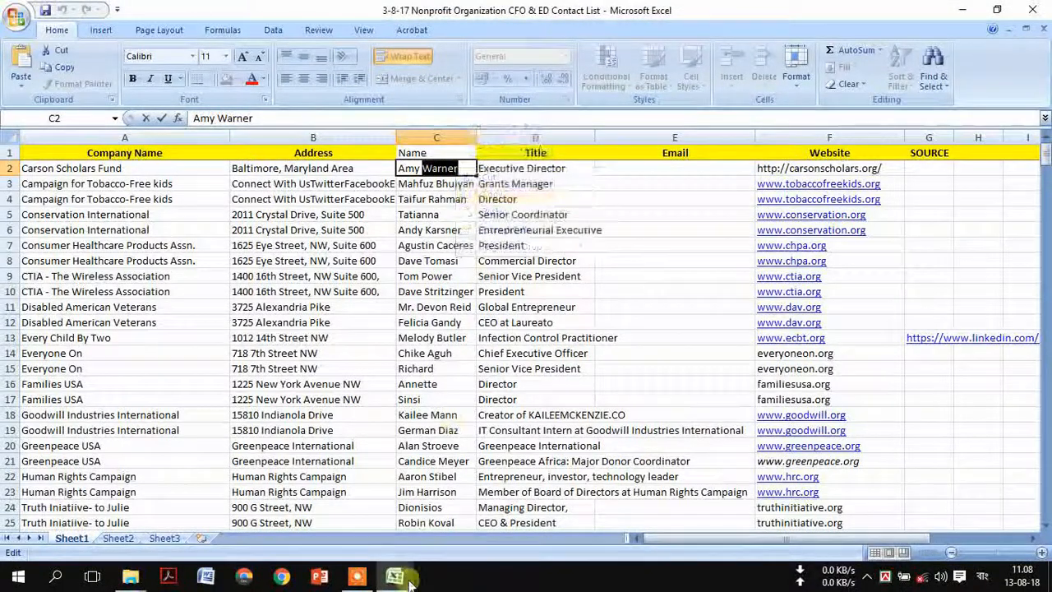
Paste the copied last name into cell C2 under Last Name in the Business Mail Generator workbook.
mouse_move(395, 576)
left_click(308, 494)
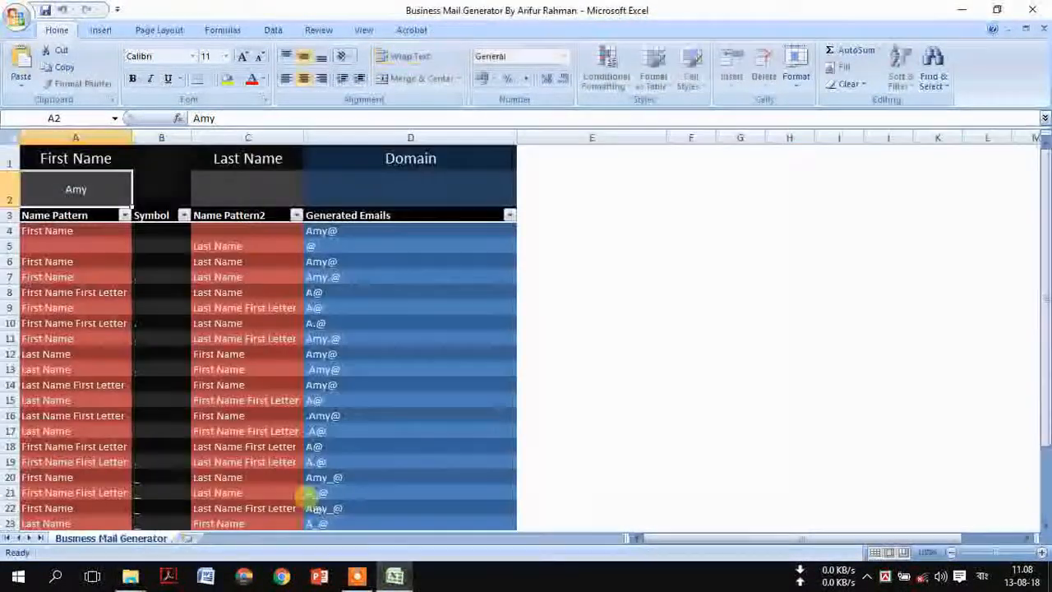
left_click(230, 188)
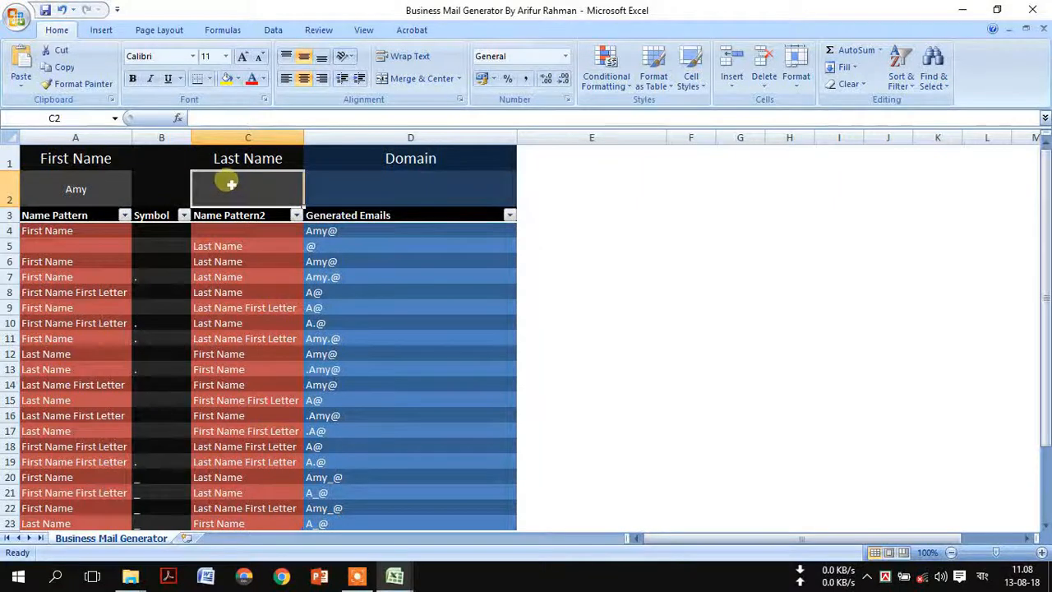
right_click(229, 187)
left_click(262, 223)
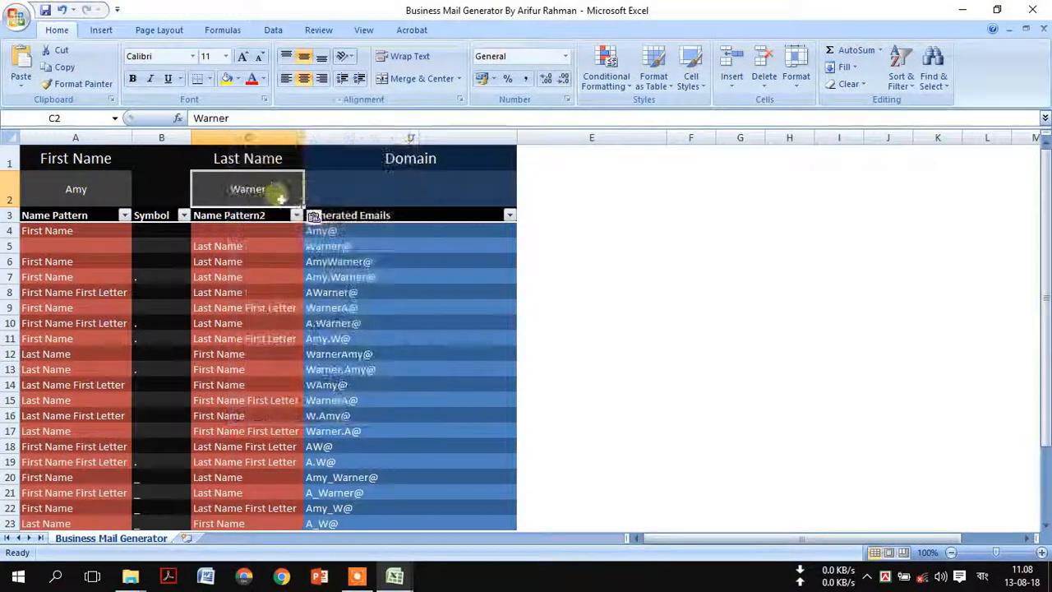
Copy the website address in cell F2 of the contact list workbook.
left_click(392, 191)
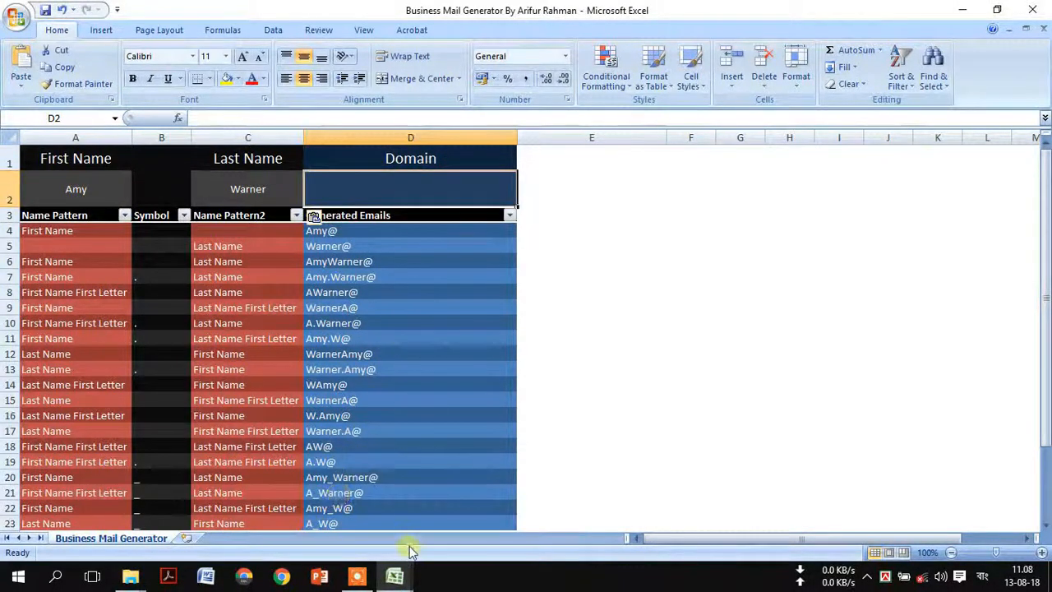
mouse_move(394, 575)
left_click(431, 472)
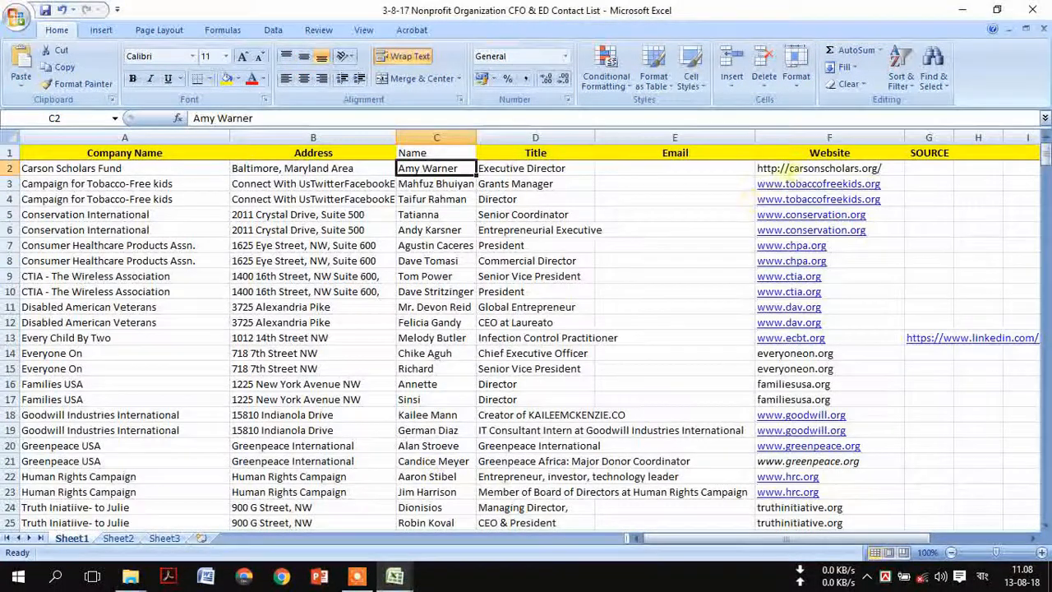
right_click(794, 170)
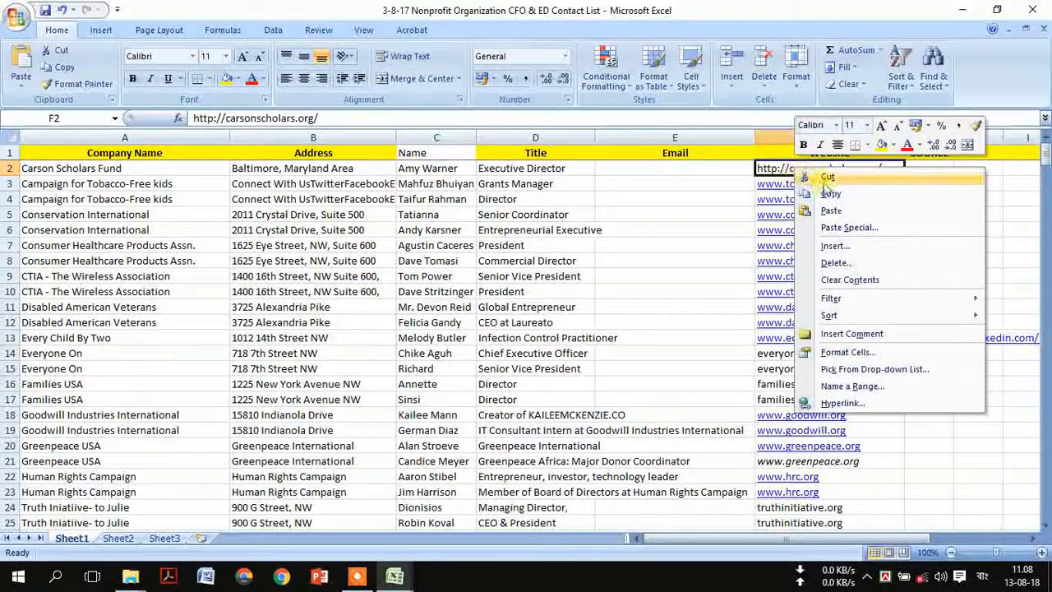
left_click(828, 194)
Paste the copied website address into cell D2 under Domain in the Business Mail Generator workbook.
mouse_move(432, 571)
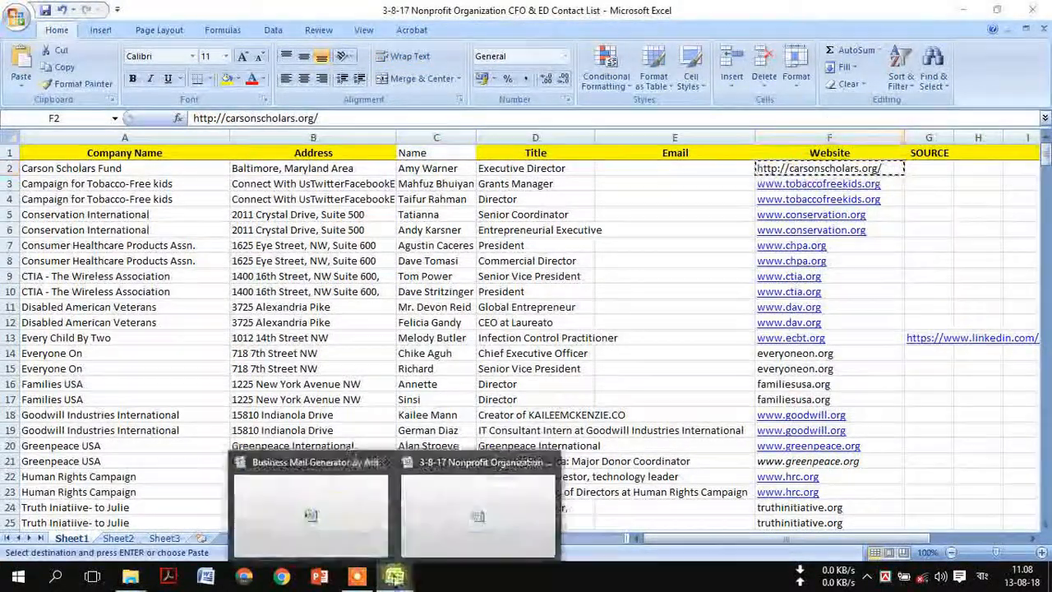
left_click(340, 493)
right_click(409, 191)
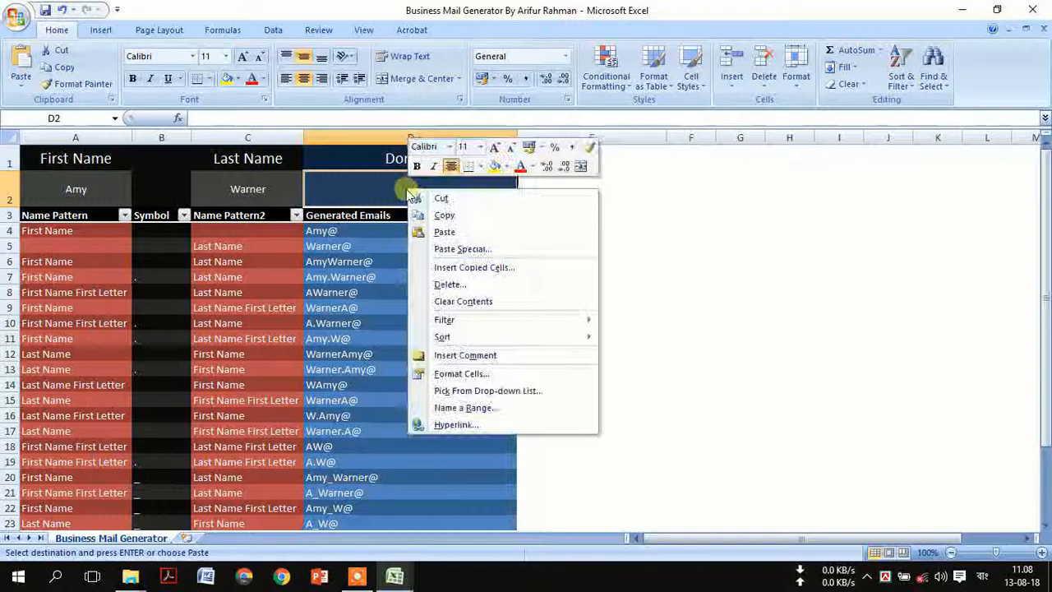
left_click(472, 233)
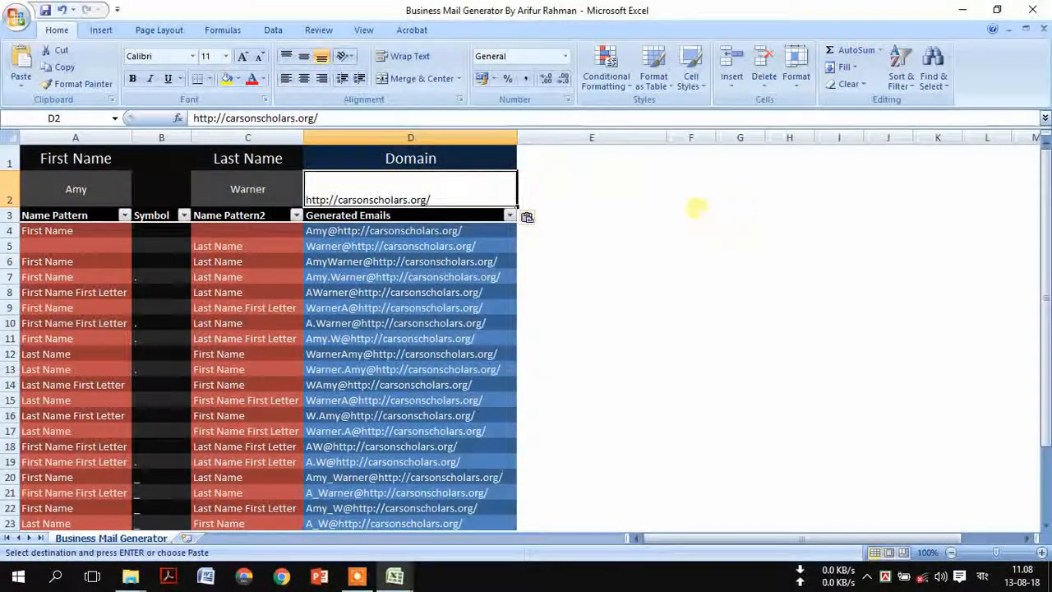
left_click(695, 214)
double_click(436, 199)
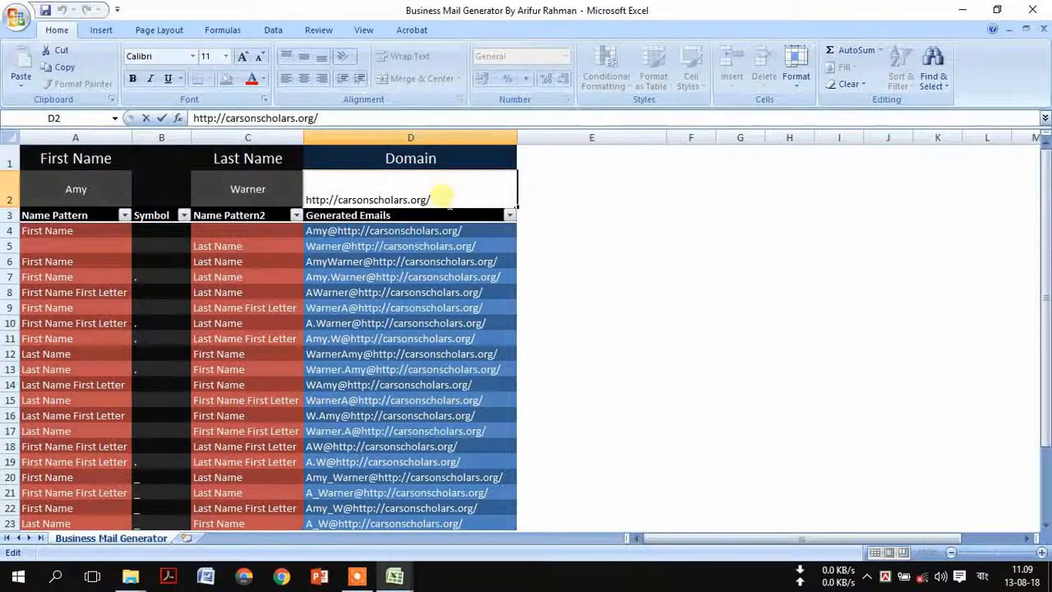
key("BackSpace")
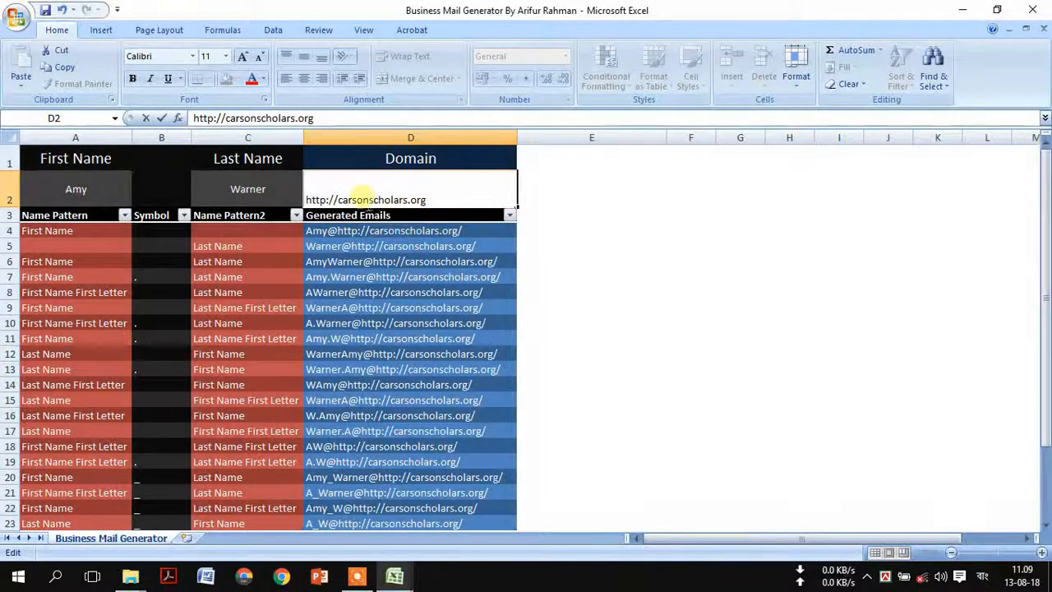
left_click(337, 200)
key("BackSpace")
key("BackSpace")
key("BackSpace")
key("BackSpace")
key("BackSpace")
key("BackSpace")
key("BackSpace")
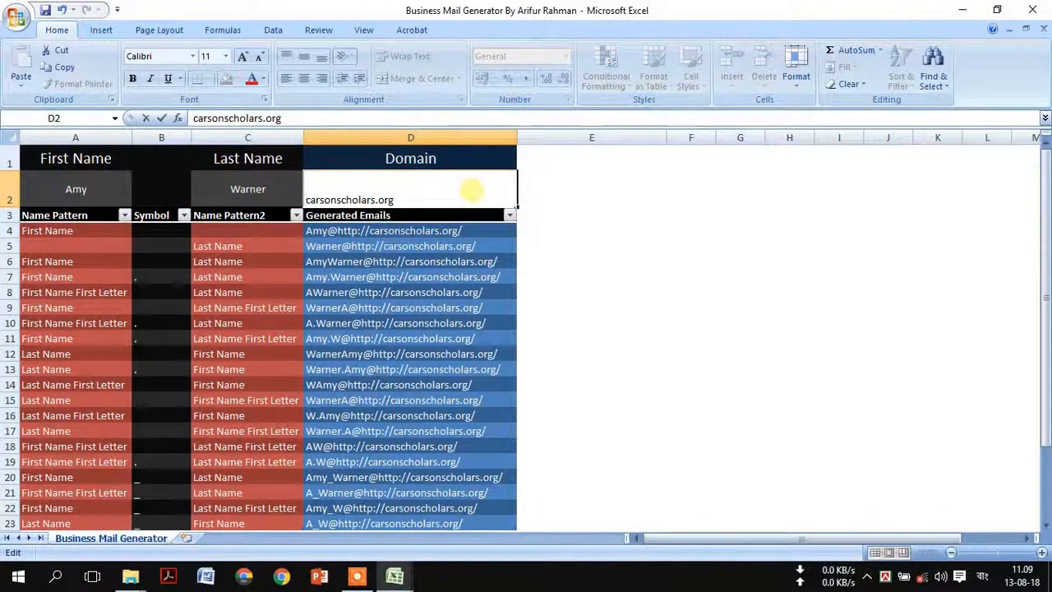
key("Return")
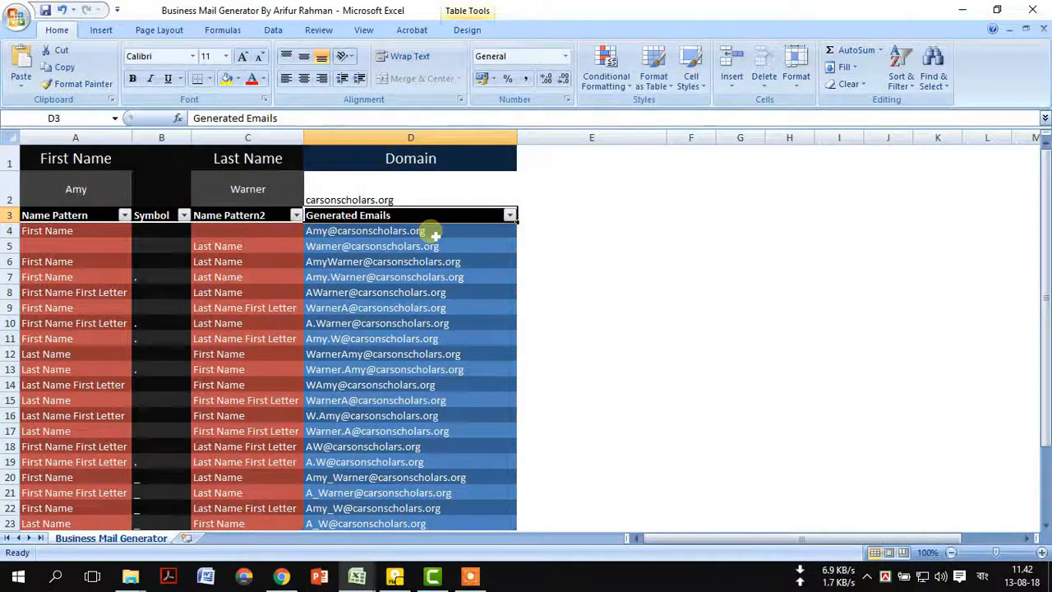
Copy all the generated email addresses in cells D4 to D23.
left_click_drag(435, 236, 421, 523)
right_click(478, 270)
left_click(518, 289)
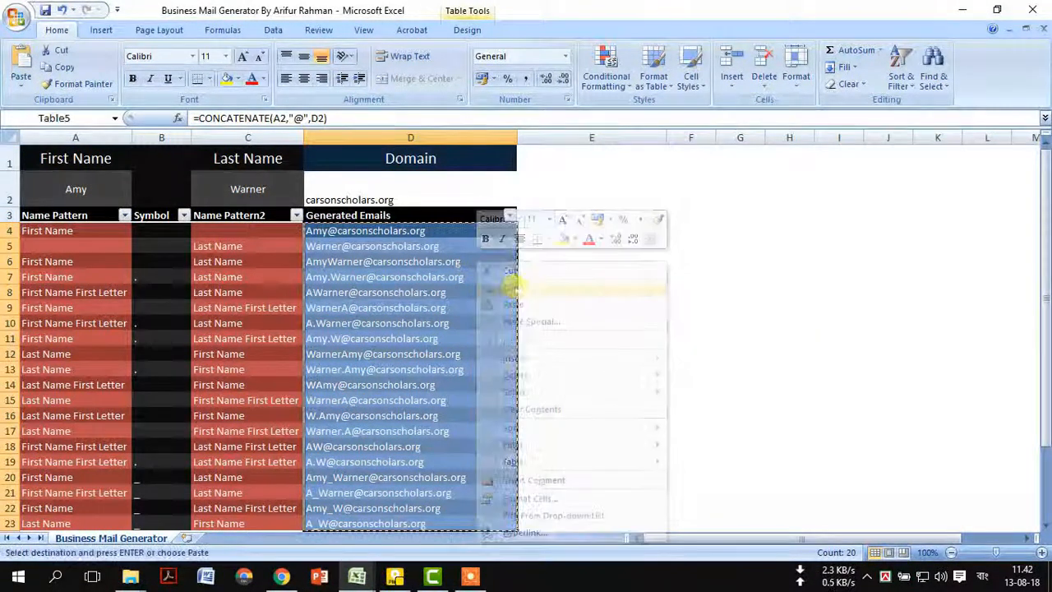
Minimize the workbook, launch Google Chrome from the desktop and open gmail.com.
left_click(962, 10)
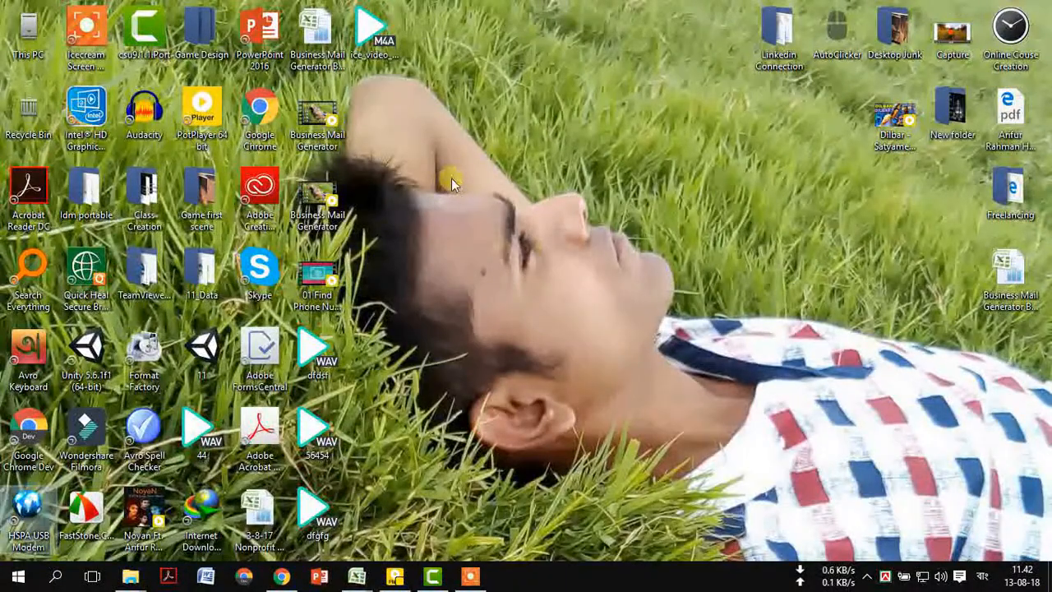
double_click(256, 124)
double_click(404, 45)
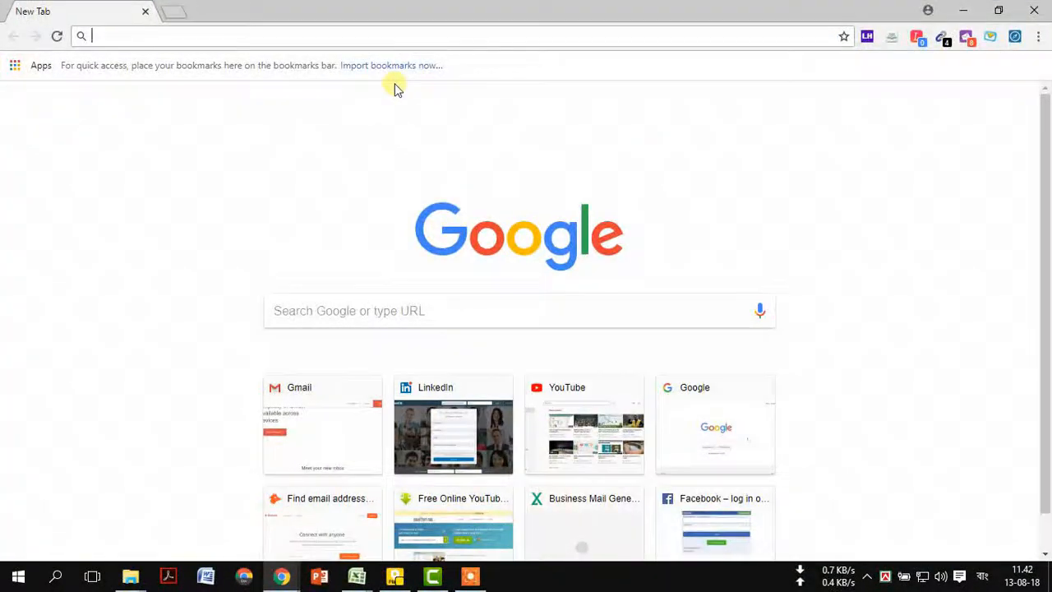
type("gmail.com")
key("Return")
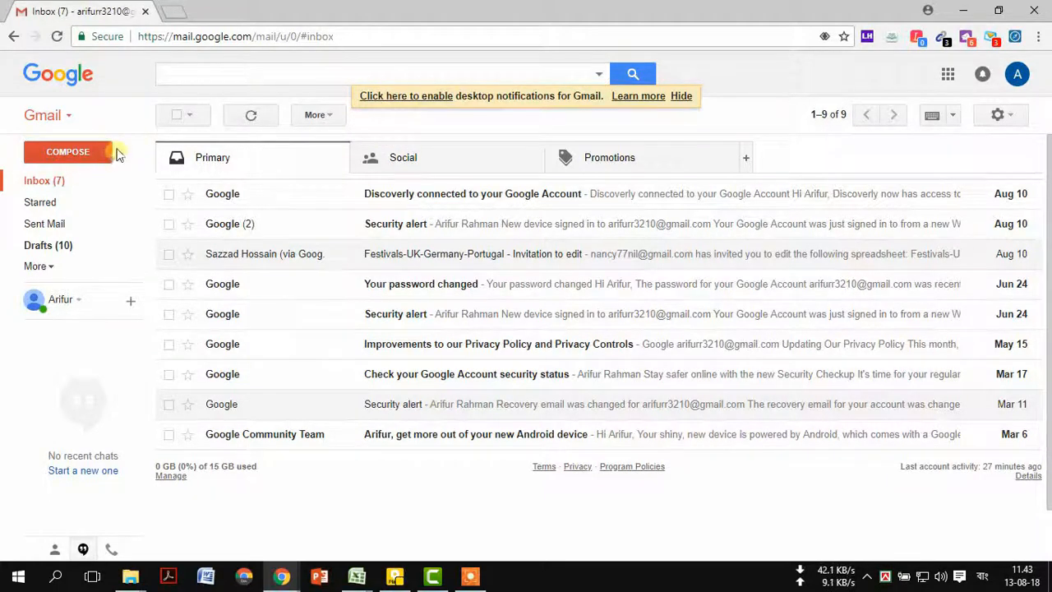
Start a new Gmail message and paste the copied email addresses as its recipients.
left_click(71, 156)
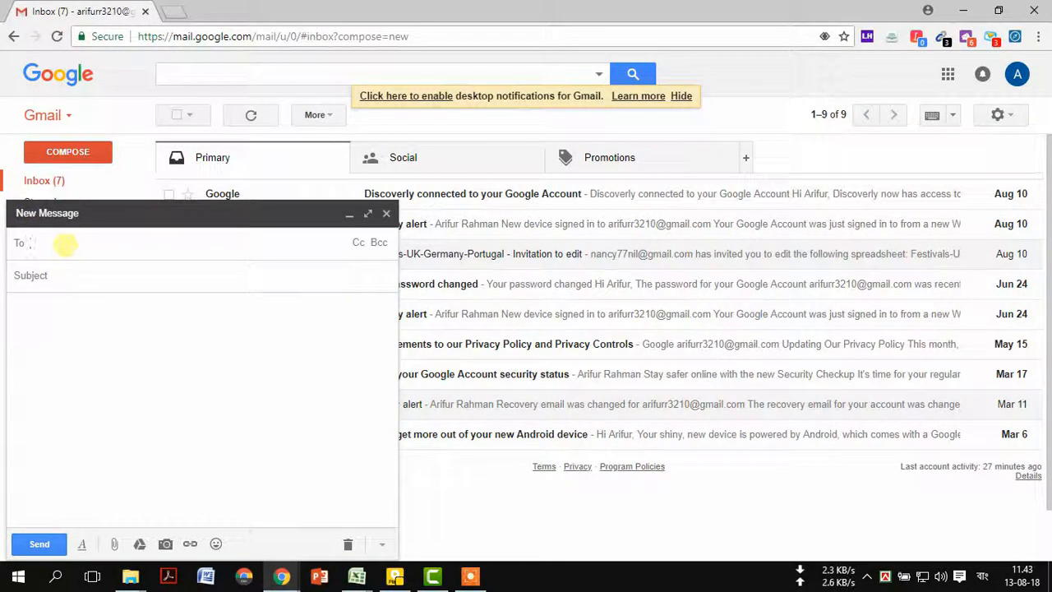
key("ctrl+v")
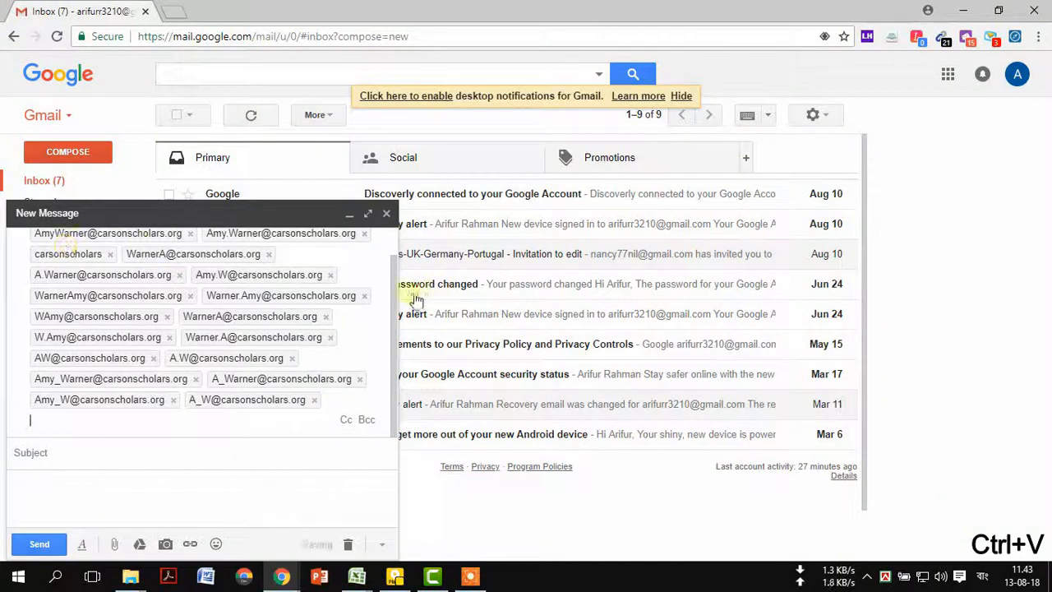
Check the pasted recipient addresses one by one, from the first through the carsonscholars entry, for a matching LinkedIn profile in Sales Navigator.
left_click_drag(393, 291, 392, 257)
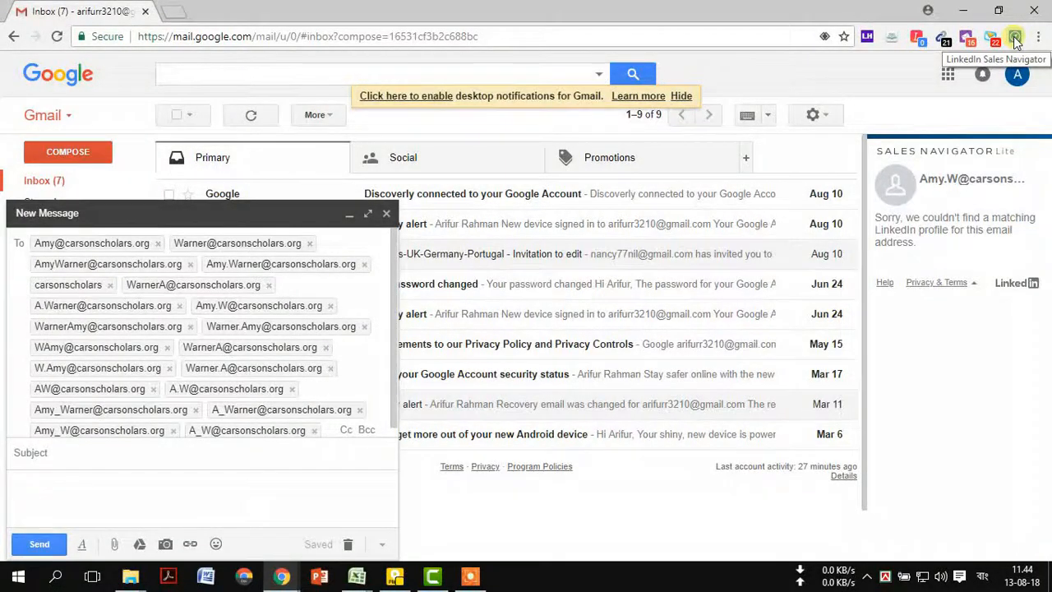
mouse_move(89, 251)
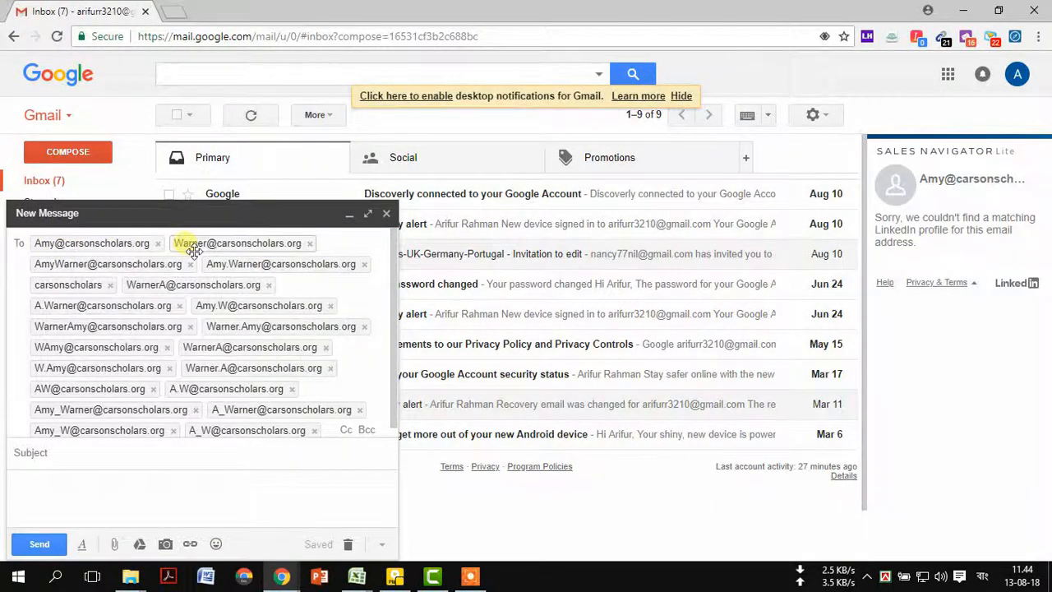
mouse_move(194, 251)
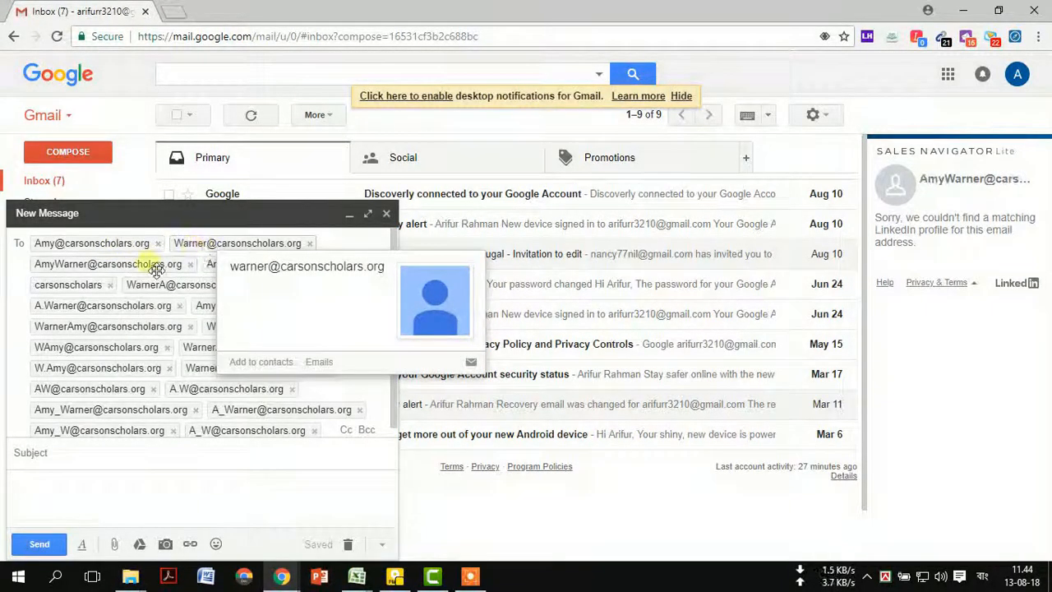
mouse_move(147, 268)
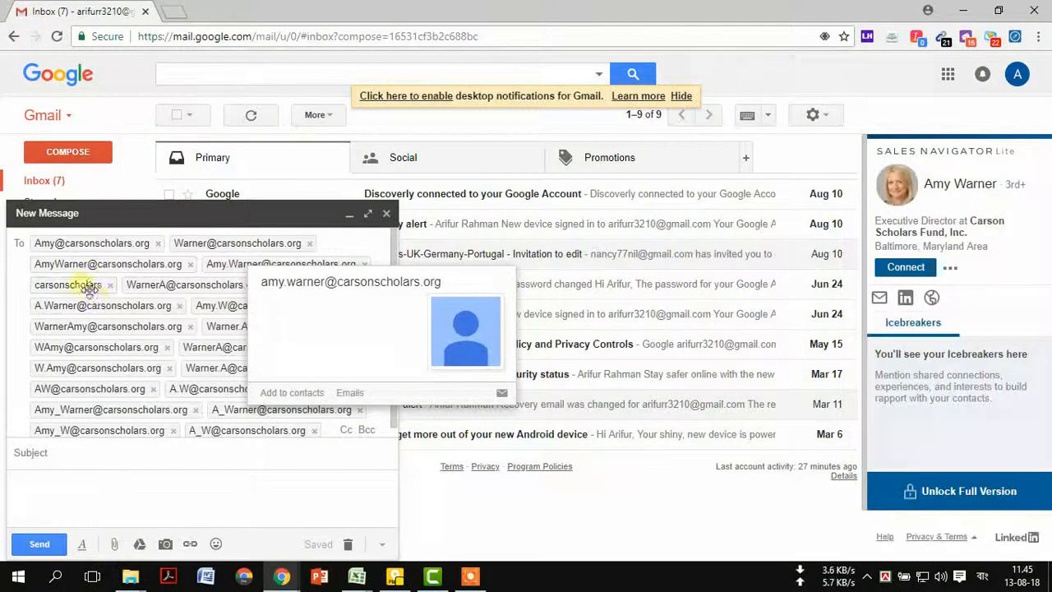
mouse_move(86, 287)
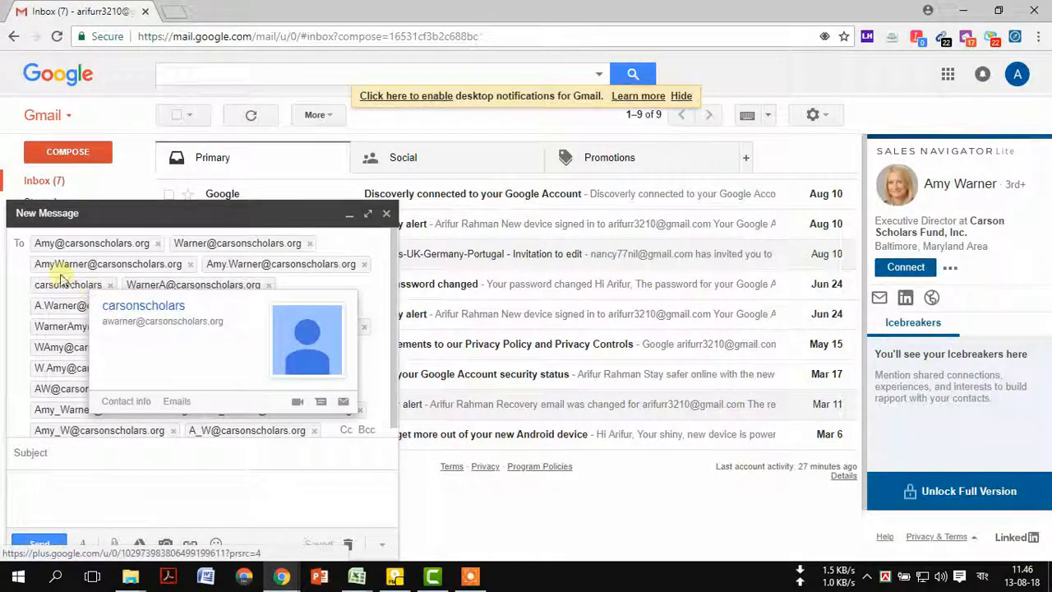
Open the carsonscholars recipient for editing and copy only the email address between its angle brackets.
mouse_move(72, 291)
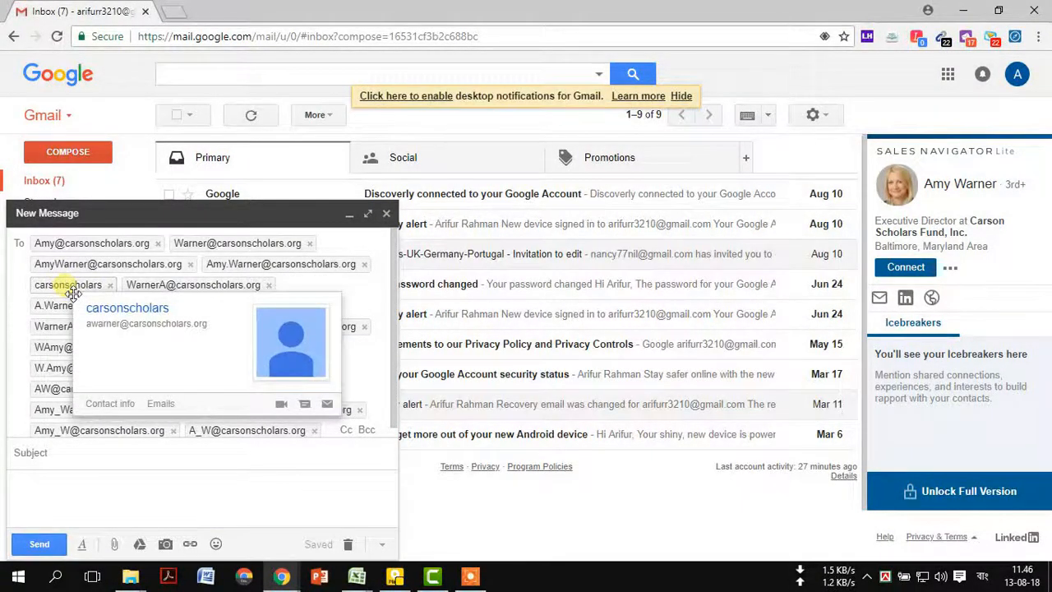
double_click(72, 293)
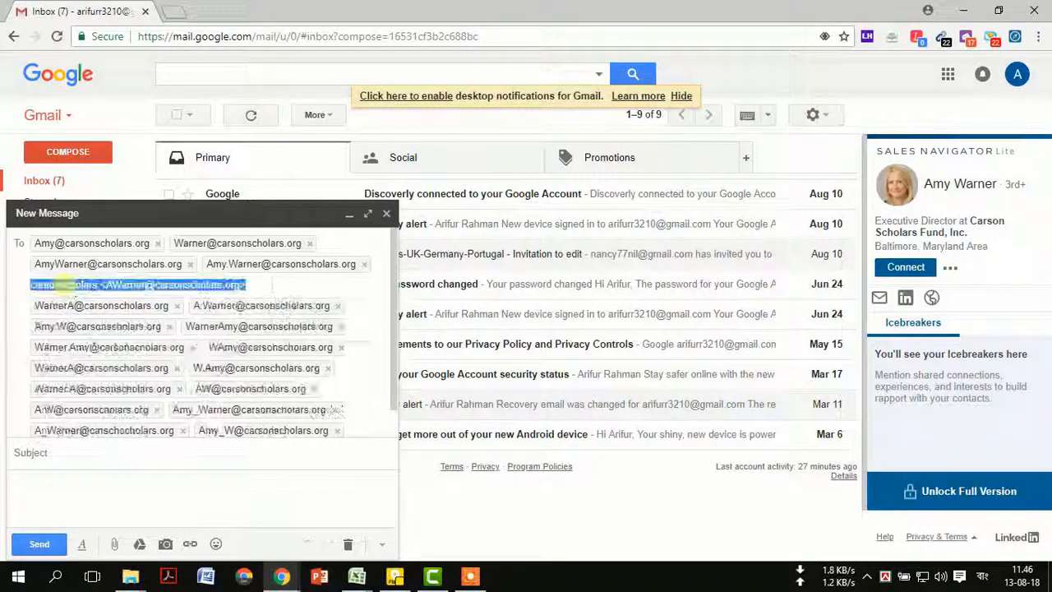
left_click_drag(240, 285, 106, 284)
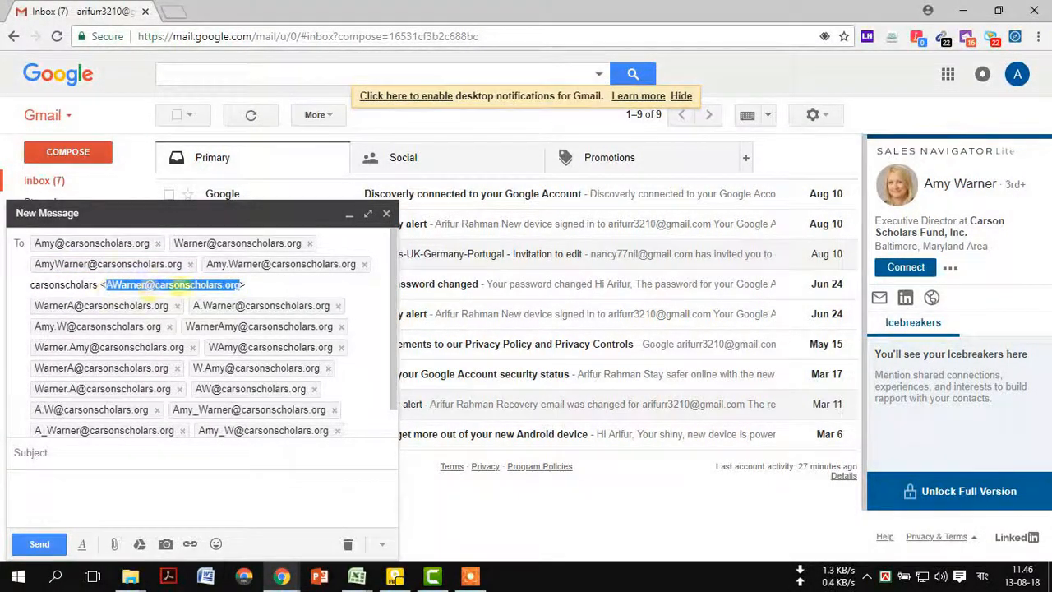
right_click(243, 285)
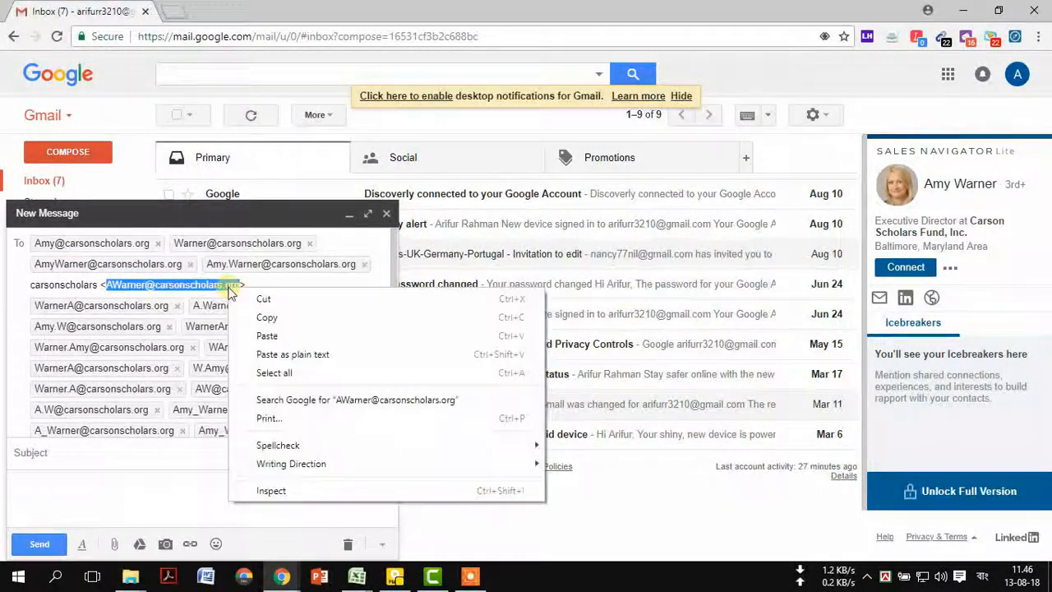
left_click(263, 316)
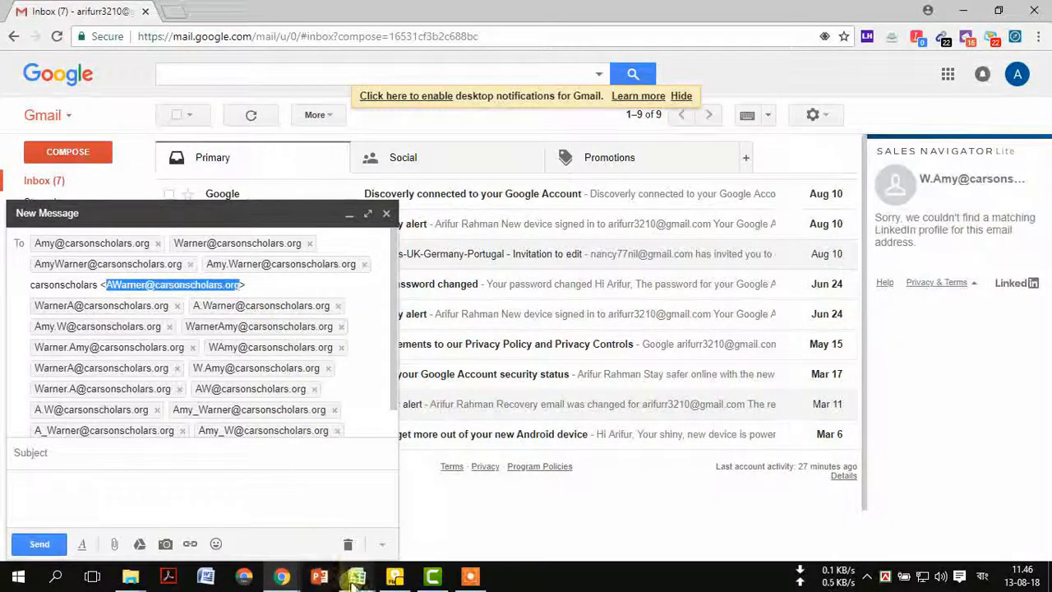
Switch to the 3-8-17 Nonprofit Organization CFO & ED Contact List workbook in Excel and paste the copied address into Email cell E2.
left_click(356, 577)
left_click(414, 516)
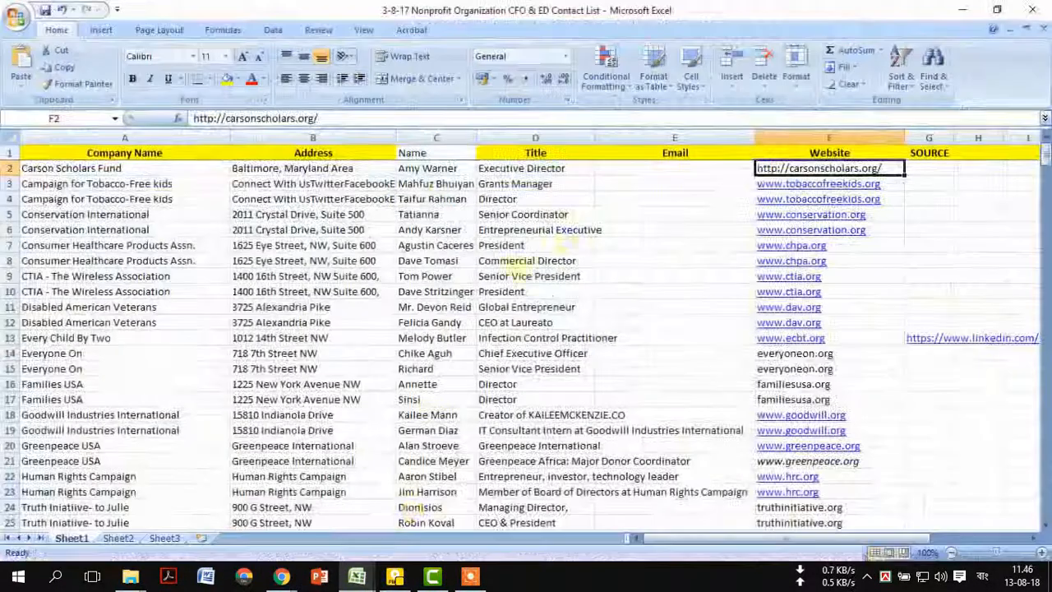
right_click(672, 170)
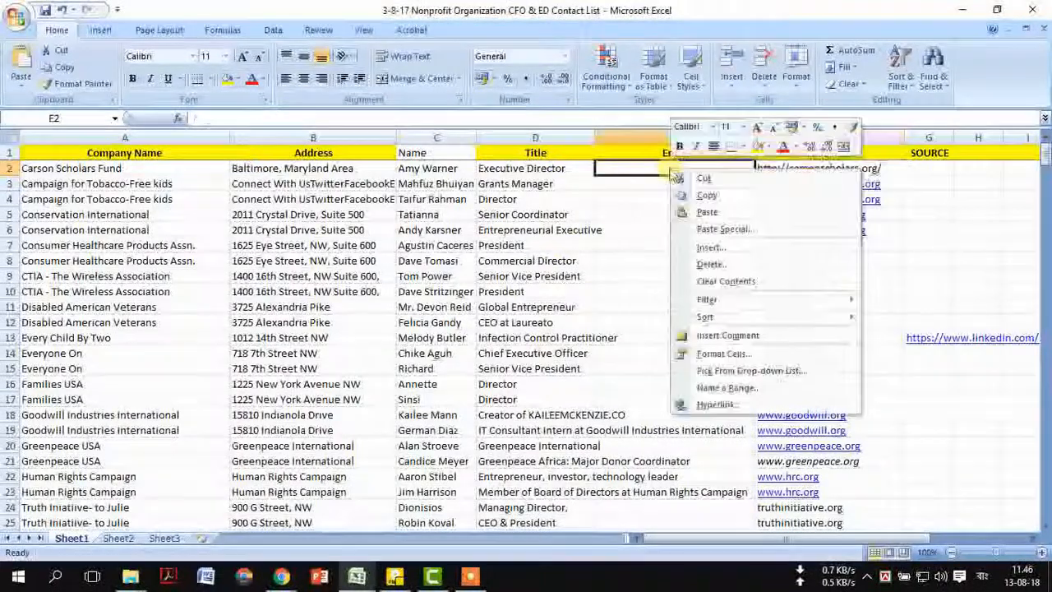
left_click(706, 213)
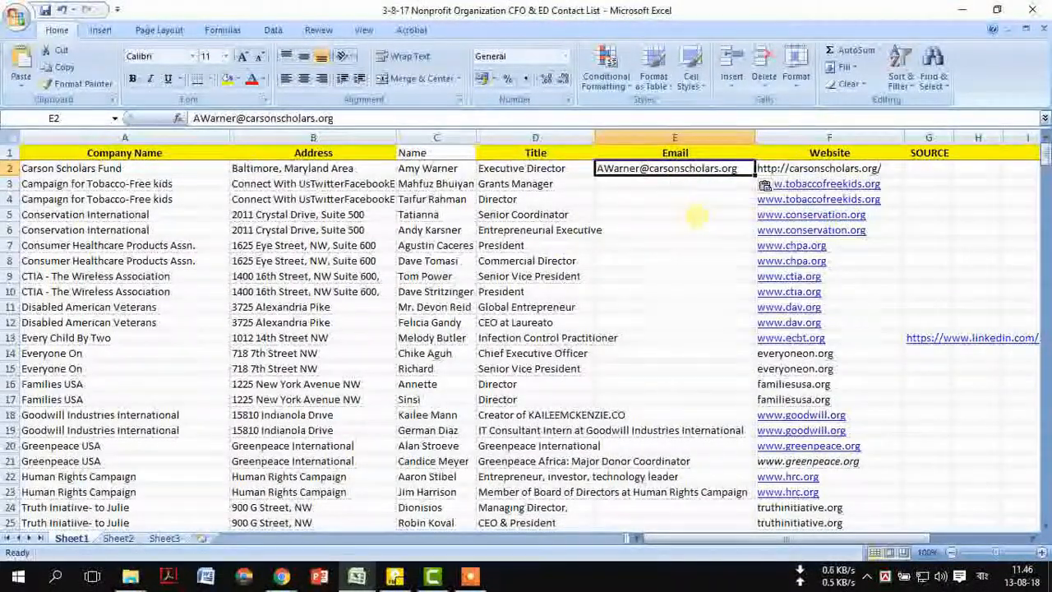